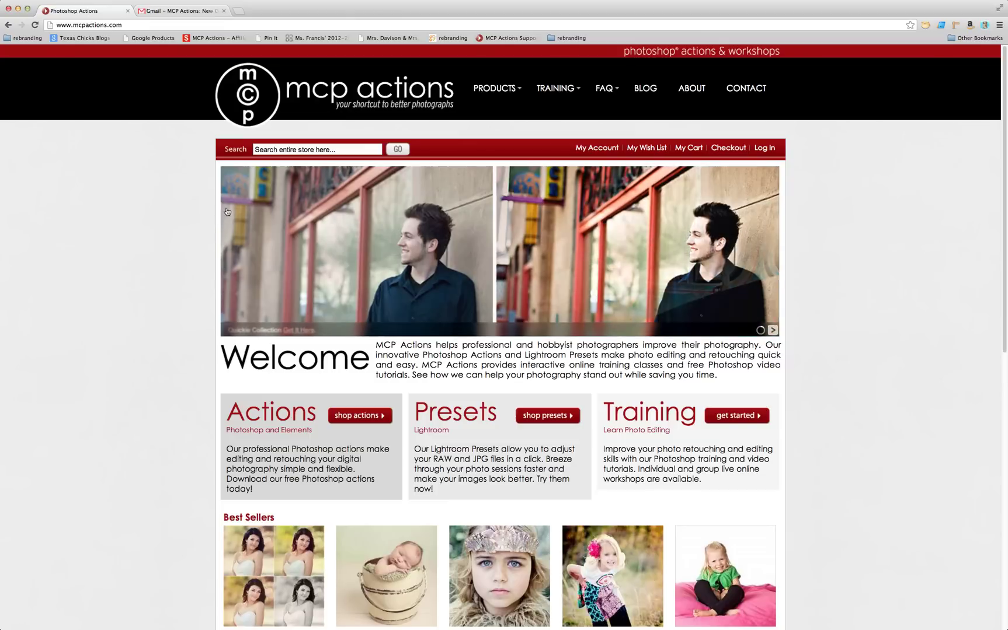
# Search the MCP Actions store for 'mini fusion' to list the three matching products
pyautogui.click(273, 148)
pyautogui.write('mini fusion')
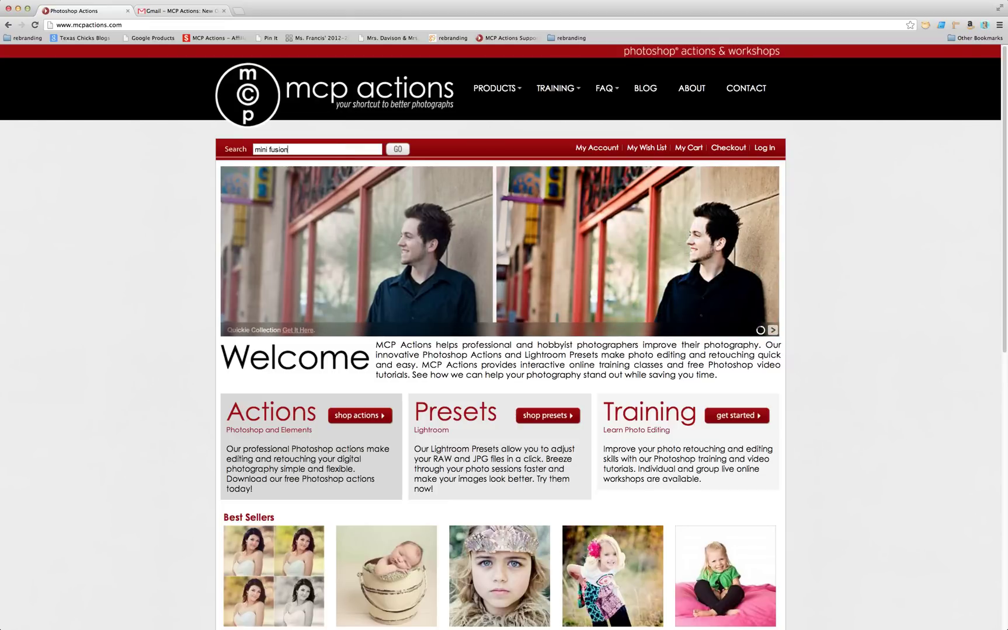
pyautogui.click(398, 151)
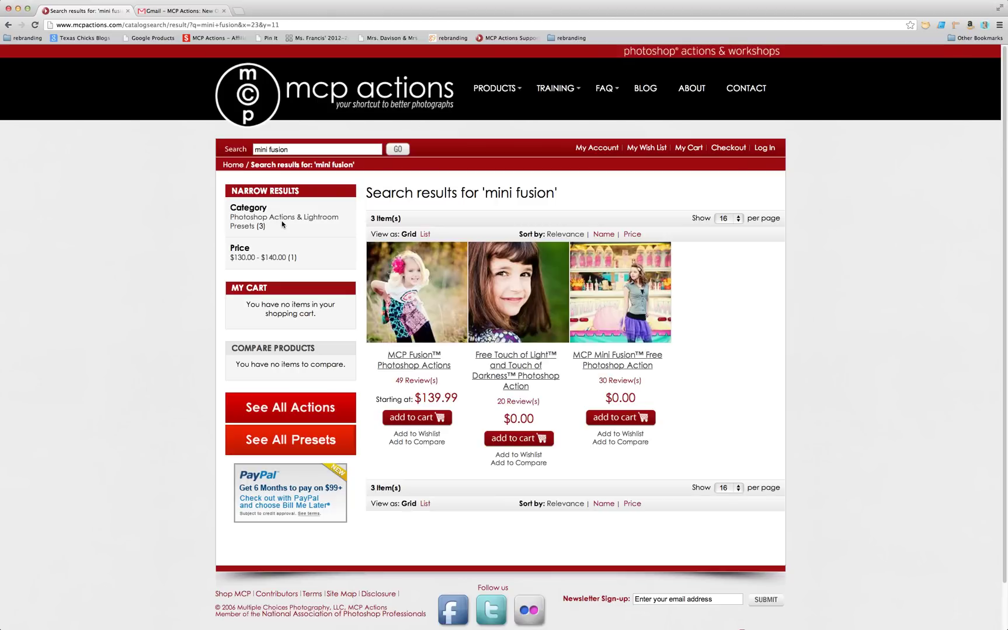
# Open the MCP Mini Fusion Free Photoshop Action and add quantity 1 to the cart
pyautogui.click(602, 359)
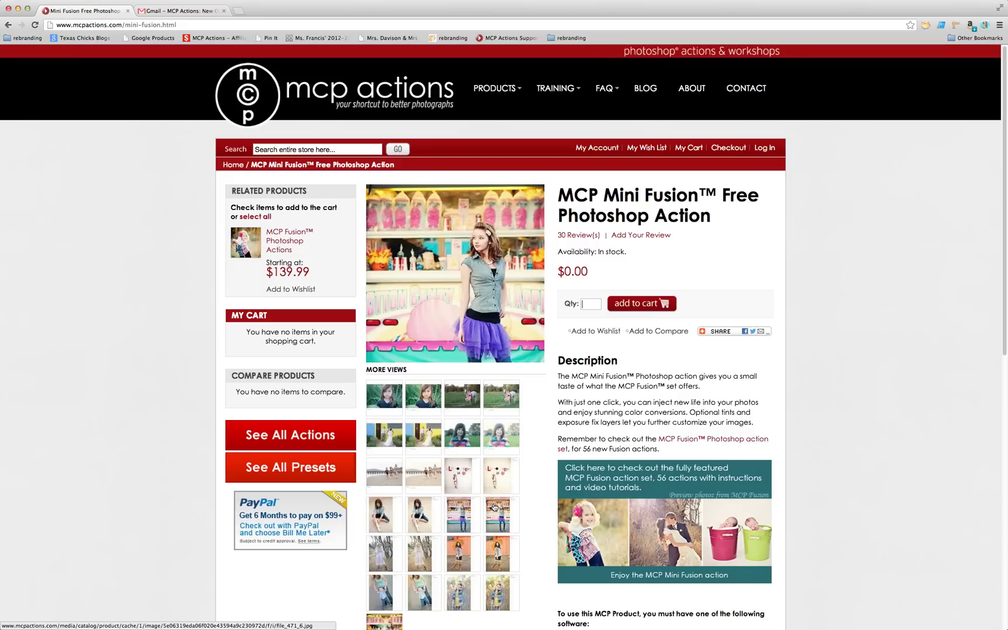
pyautogui.write('1')
pyautogui.click(649, 308)
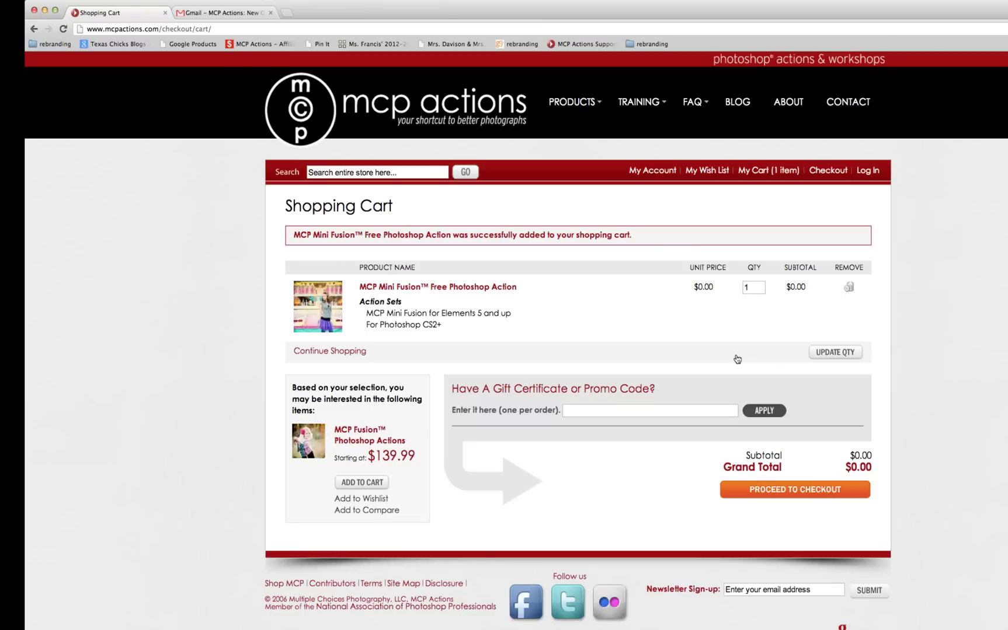
# Proceed to checkout and log in with the saved account e-mail and password
pyautogui.click(772, 495)
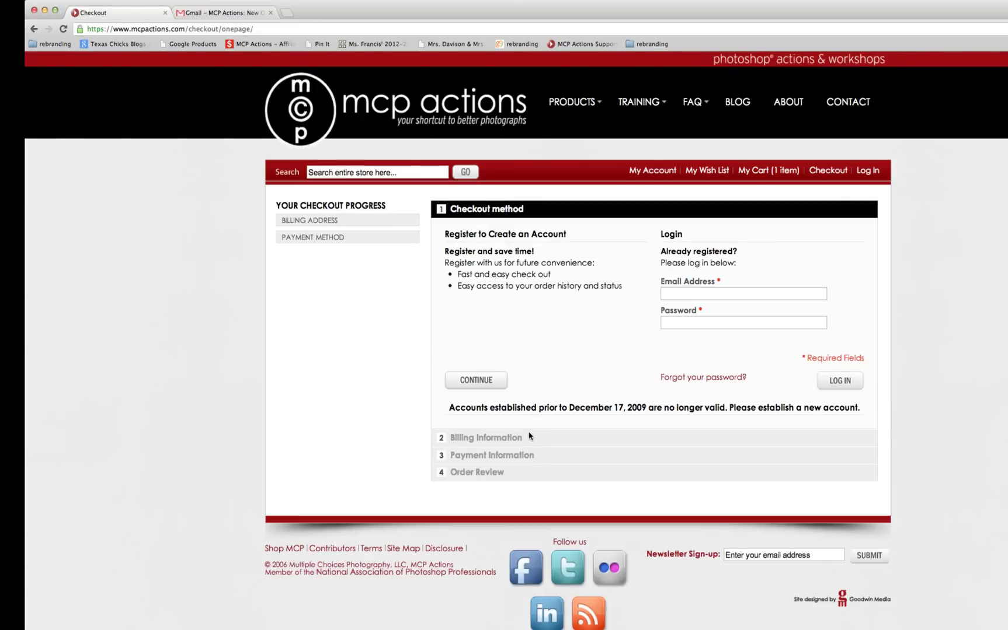
pyautogui.click(672, 291)
pyautogui.click(677, 293)
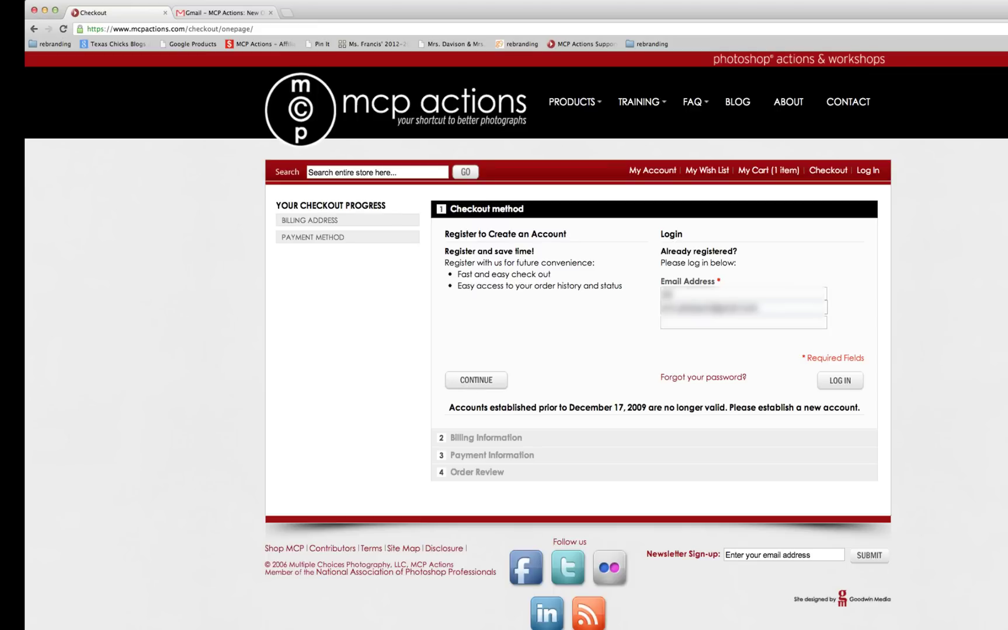
pyautogui.press('Down')
pyautogui.press('Return')
pyautogui.press('Tab')
pyautogui.write('••••••')
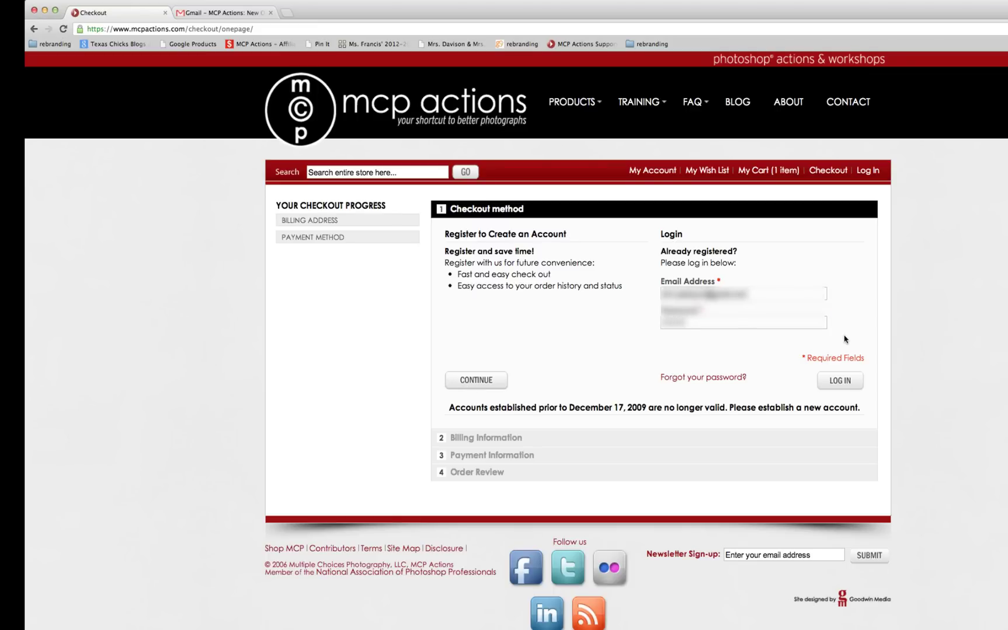
pyautogui.click(827, 383)
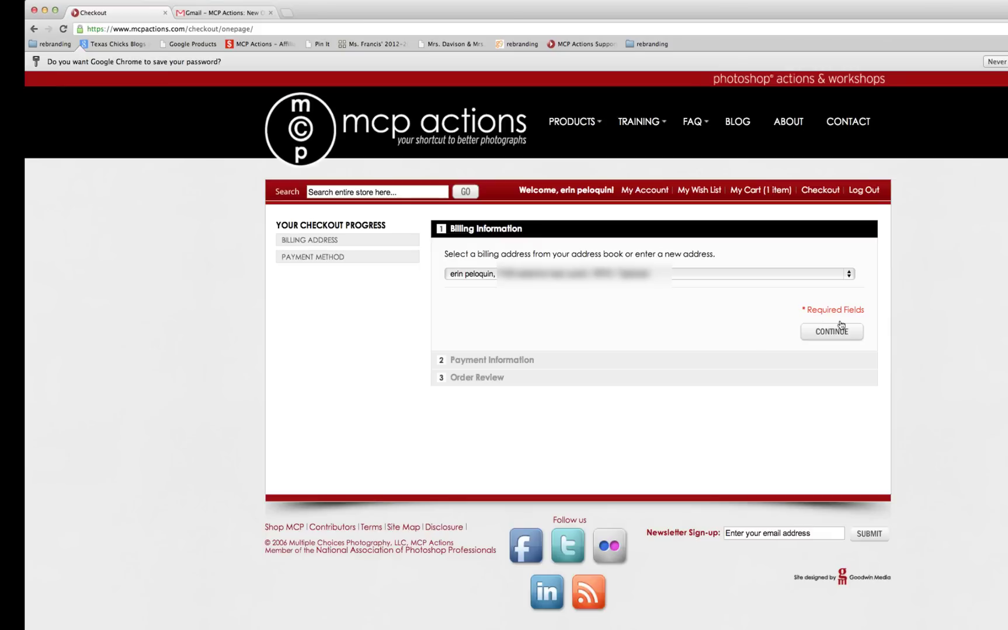
# Confirm the billing address, select the free-products-only option, and continue to order review
pyautogui.click(820, 334)
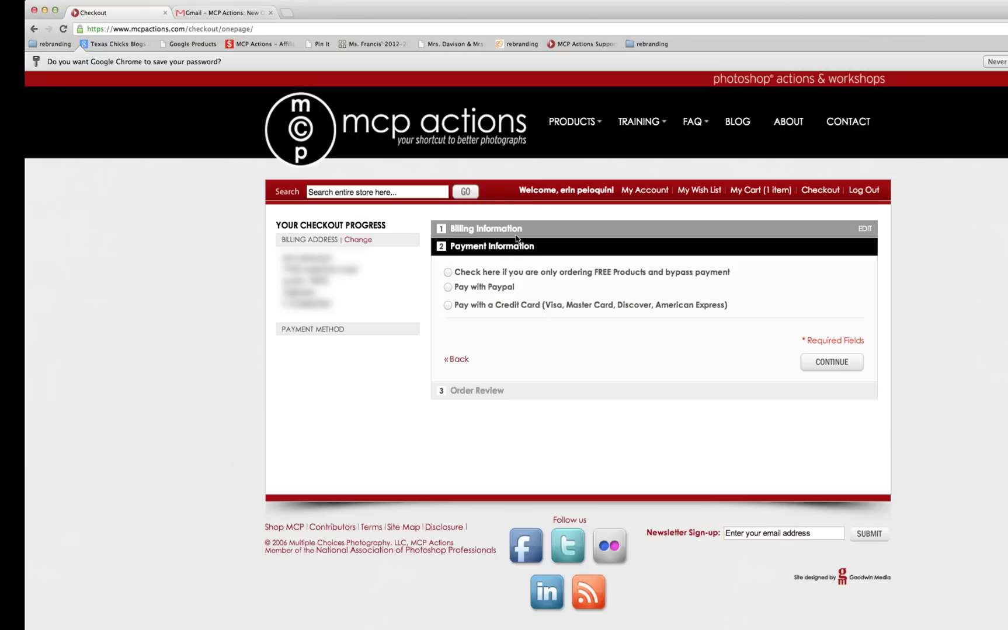
pyautogui.click(447, 273)
pyautogui.click(847, 363)
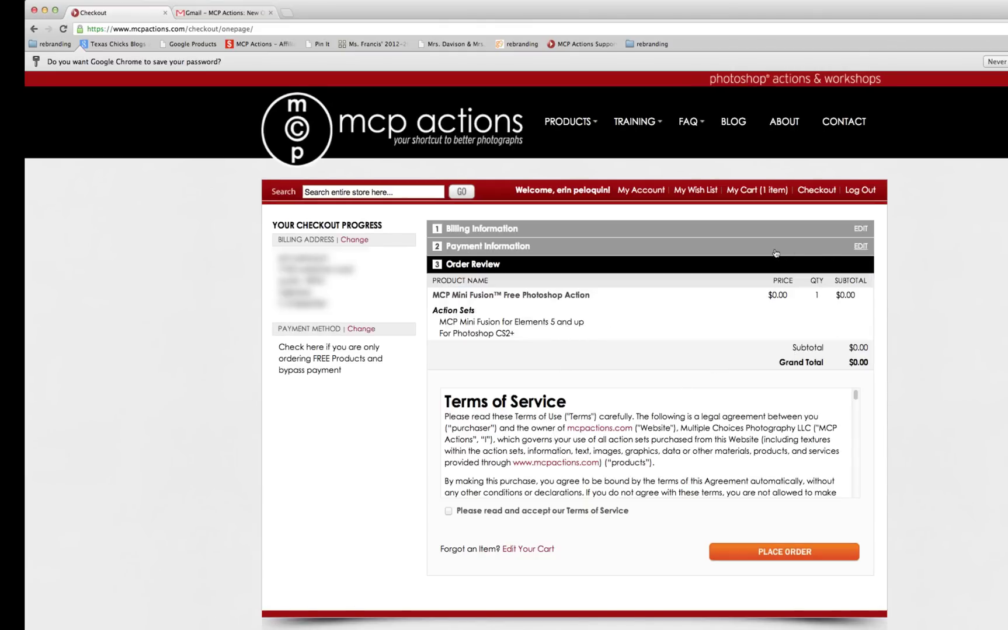
# Accept the Terms of Service and place the $0.00 Mini Fusion order
pyautogui.click(447, 511)
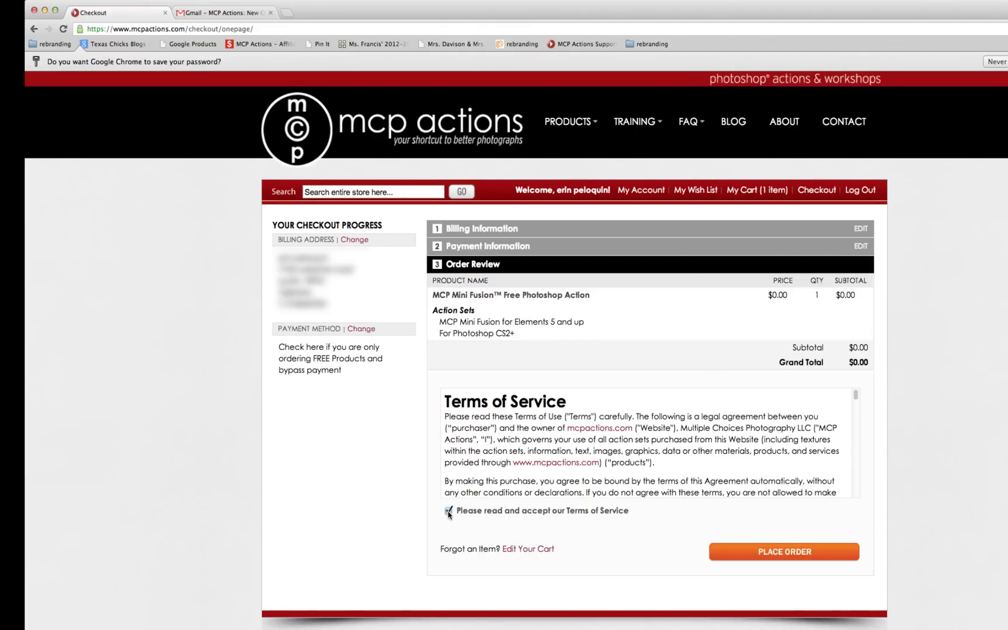
pyautogui.click(771, 555)
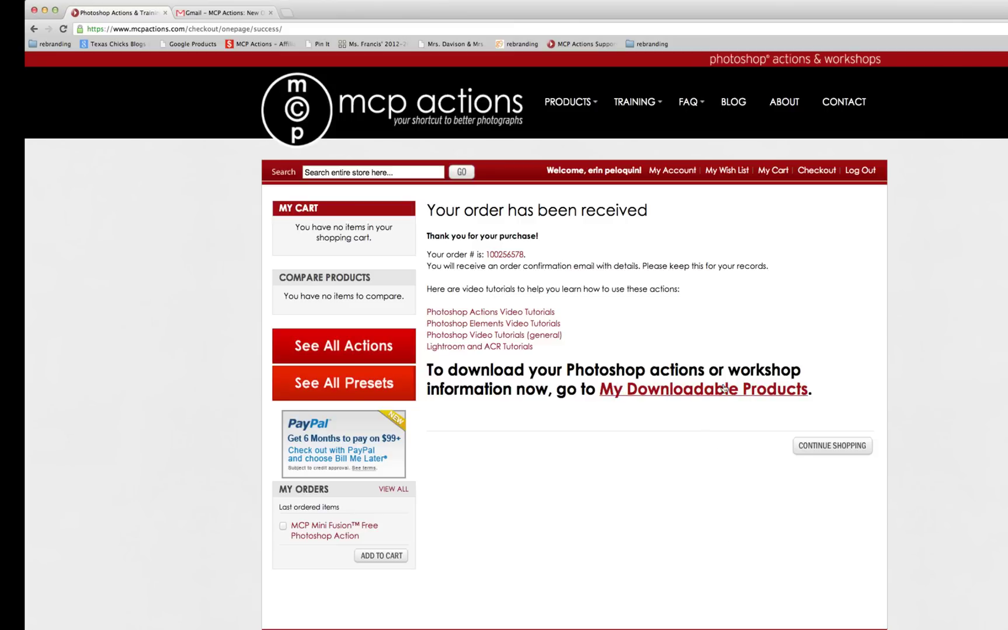
# Open My Downloadable Products and move the Finder Downloads window to the left
pyautogui.click(653, 396)
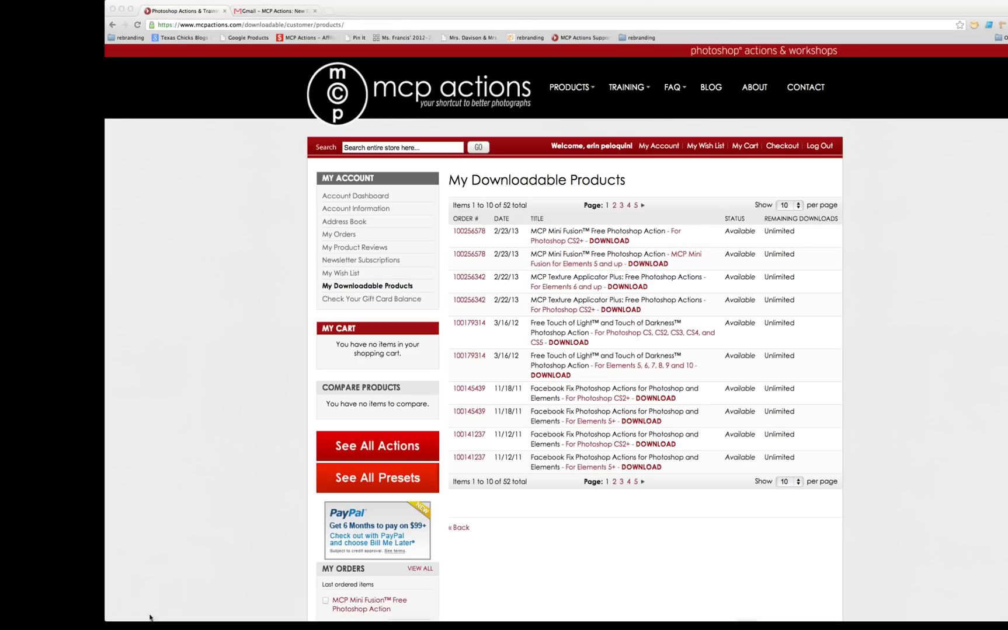
pyautogui.moveTo(247, 194); pyautogui.dragTo(421, 160)
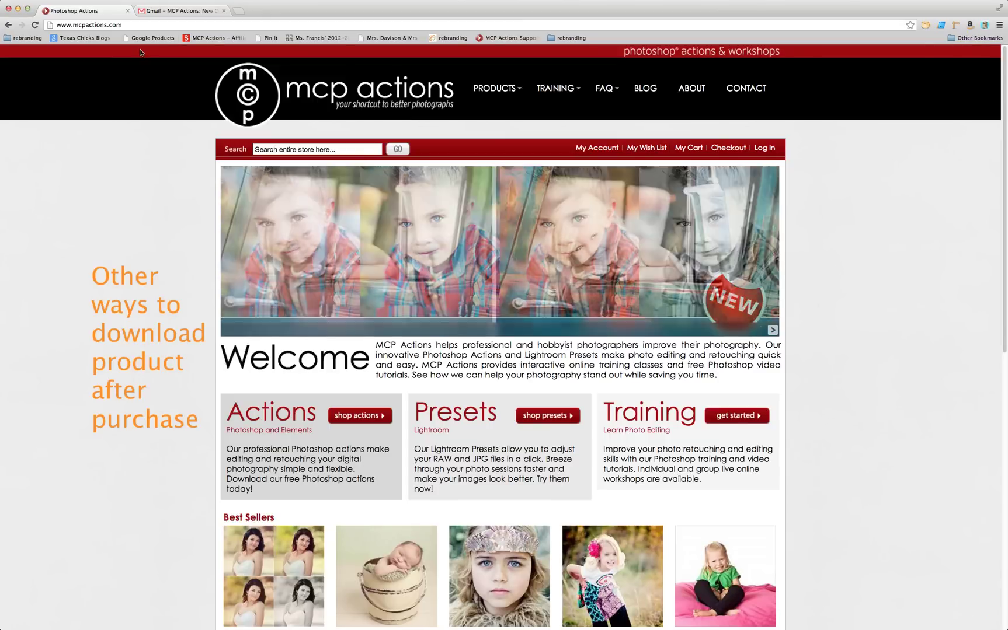
# Switch to the Gmail tab showing the MCP Actions order confirmation e-mail
pyautogui.click(175, 11)
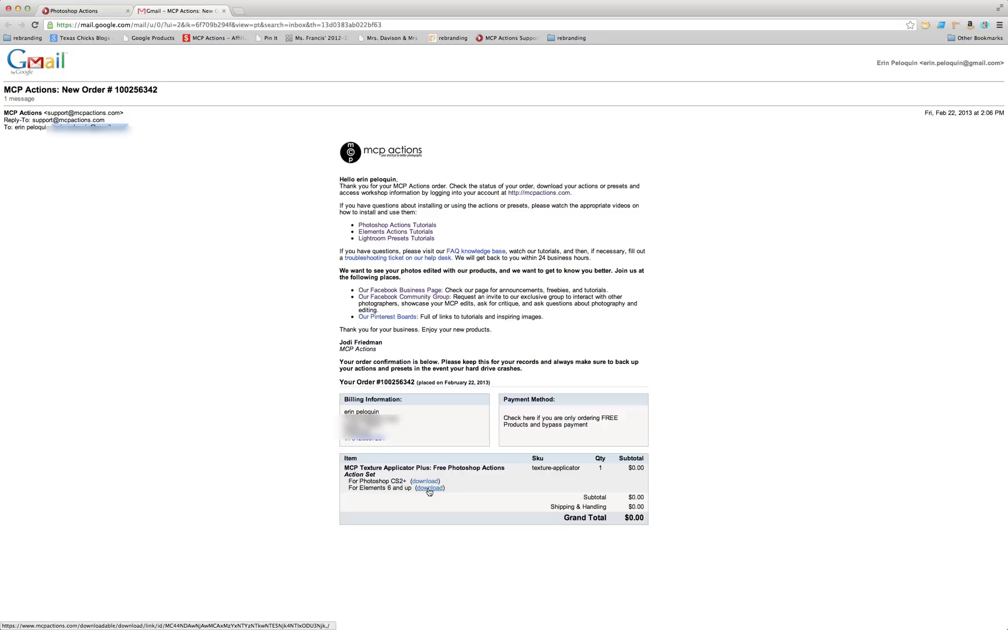
# Follow the e-mail's Elements download link, log in with saved credentials, and return to Gmail
pyautogui.click(429, 489)
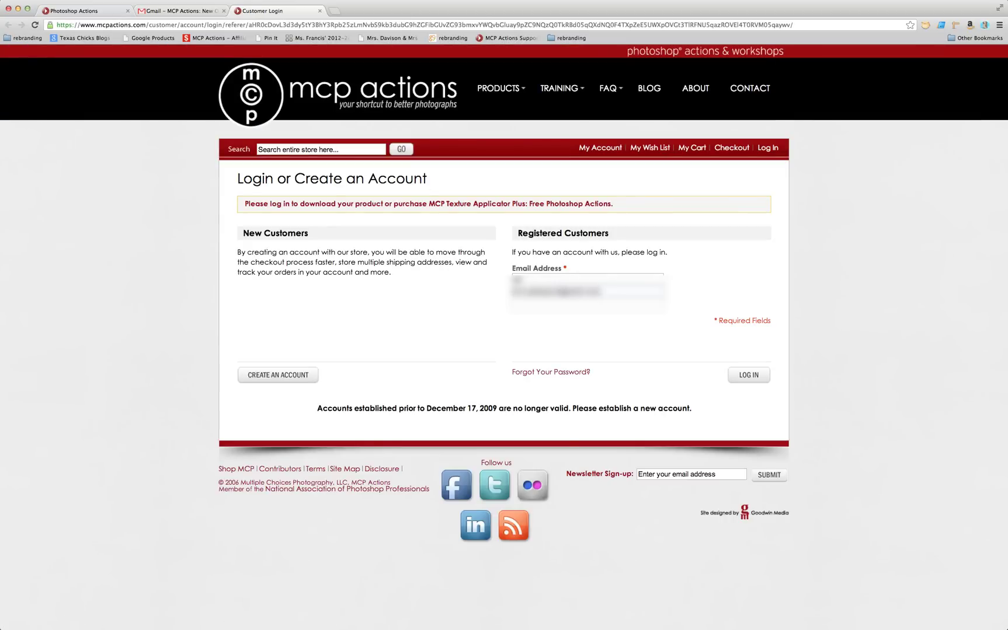
pyautogui.press('Down')
pyautogui.press('Return')
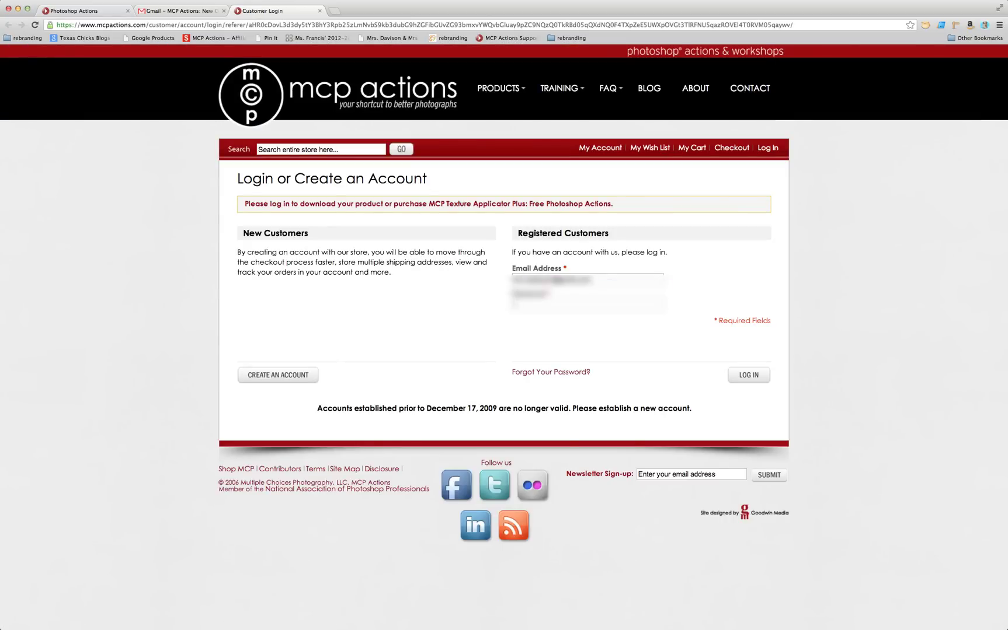
pyautogui.write('*******')
pyautogui.press('Return')
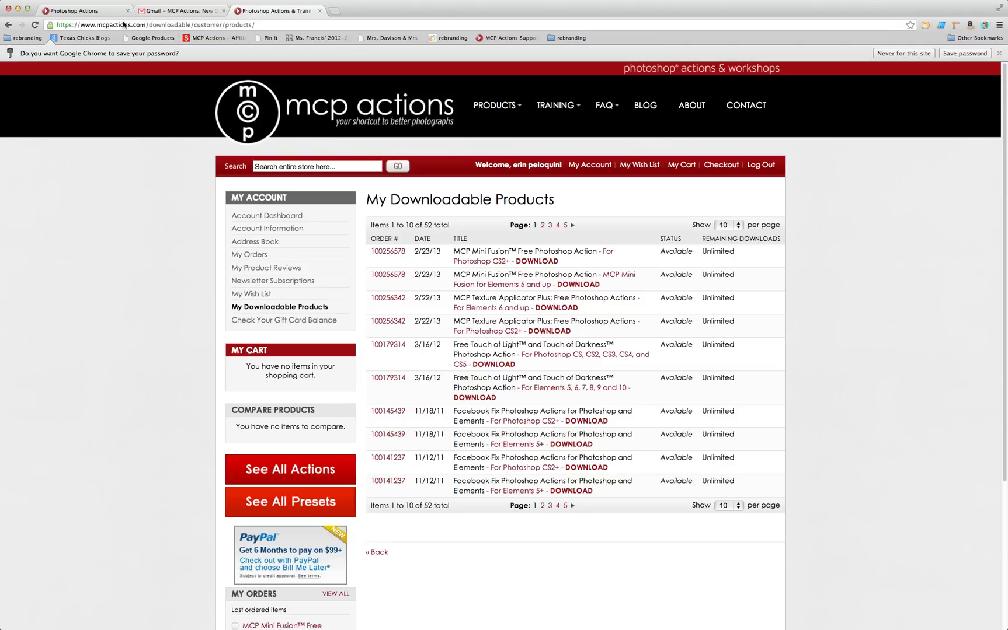
pyautogui.click(157, 15)
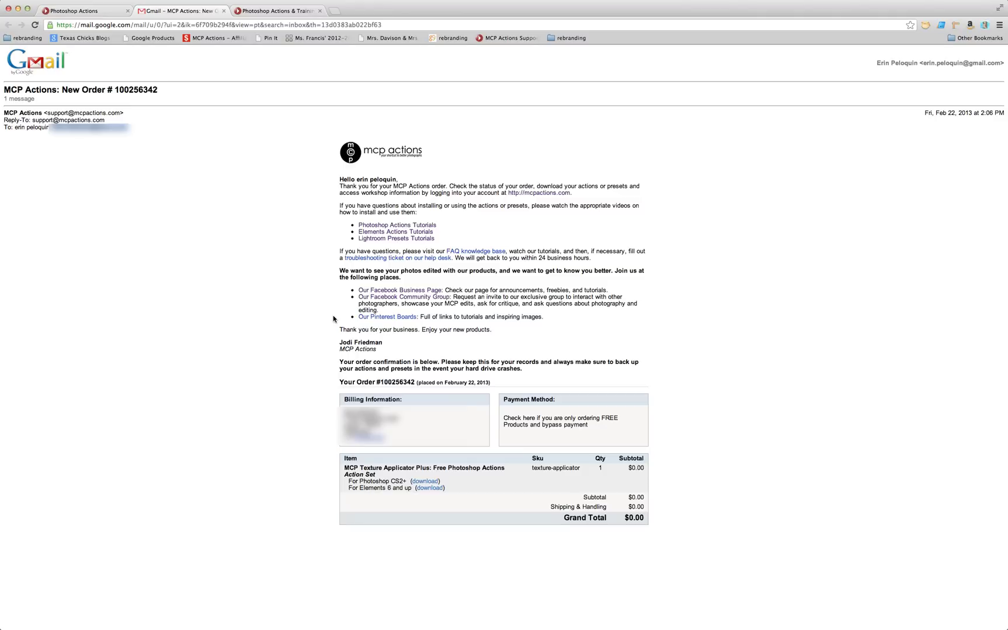
# Log in to the MCP Actions account with saved credentials and open My Downloadable Products
pyautogui.click(58, 11)
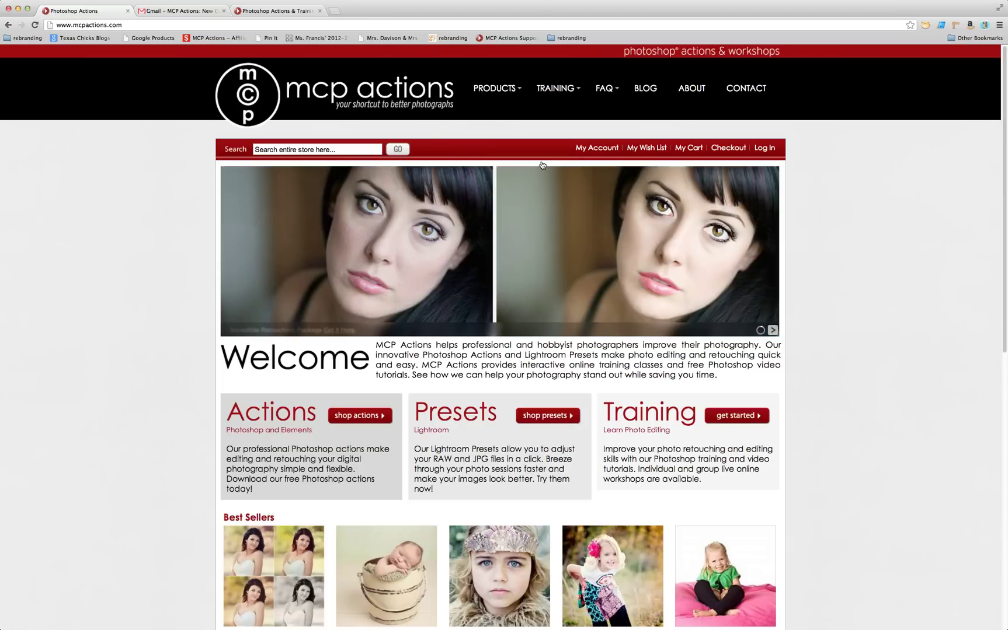
pyautogui.click(595, 153)
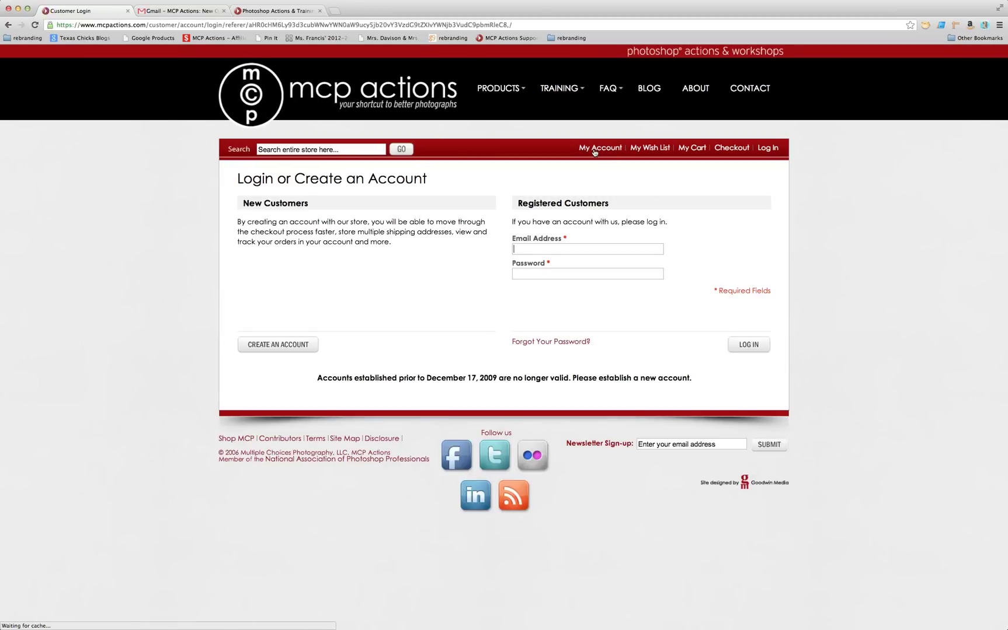
pyautogui.click(553, 240)
pyautogui.click(554, 259)
pyautogui.write('****')
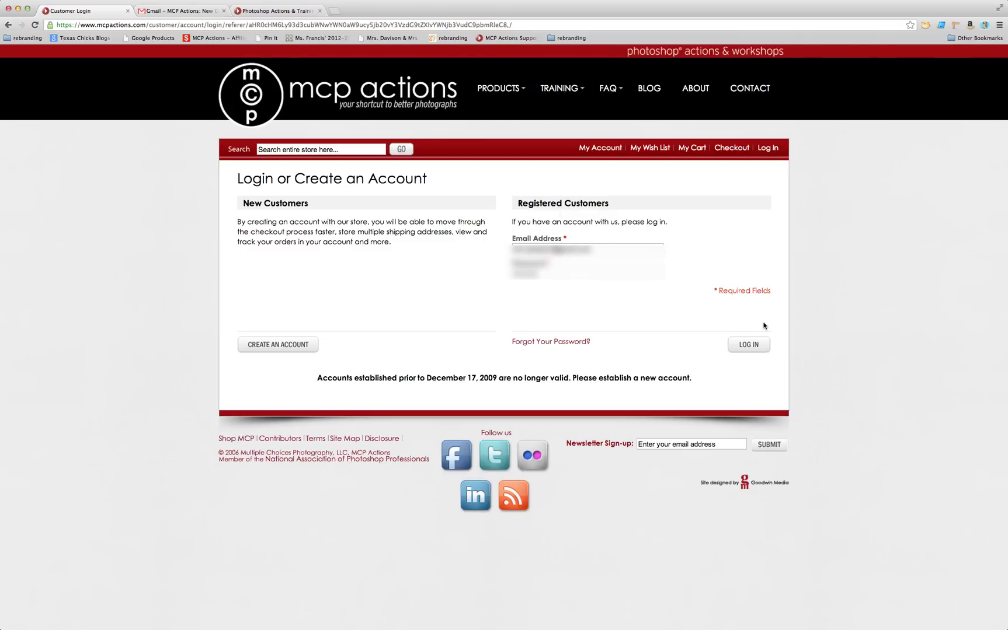
pyautogui.click(741, 348)
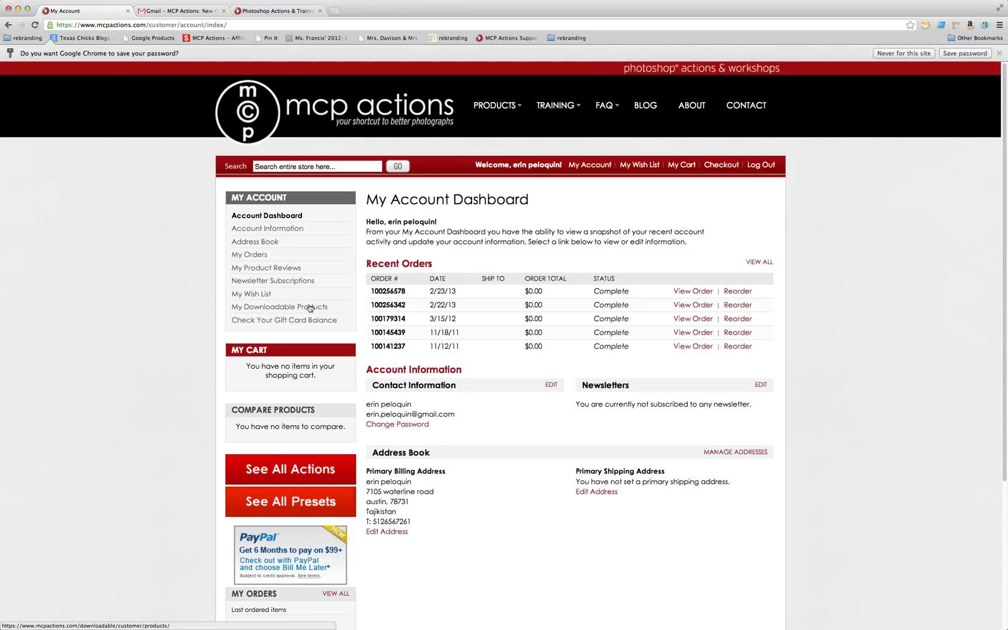
pyautogui.click(265, 307)
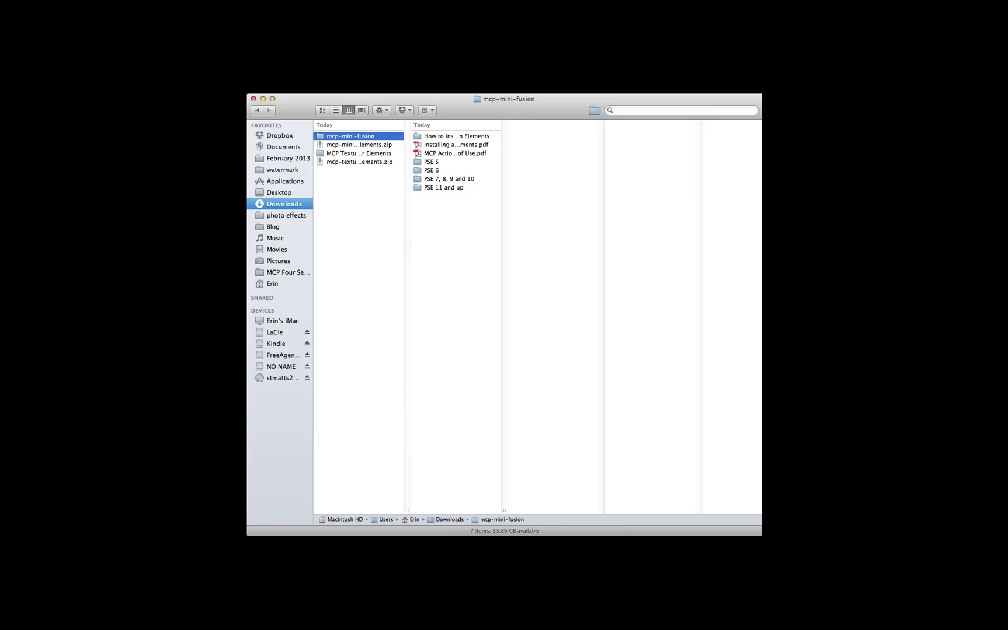
# Select mcp-mini-fusion-elements.zip in the Finder Downloads folder
pyautogui.click(356, 146)
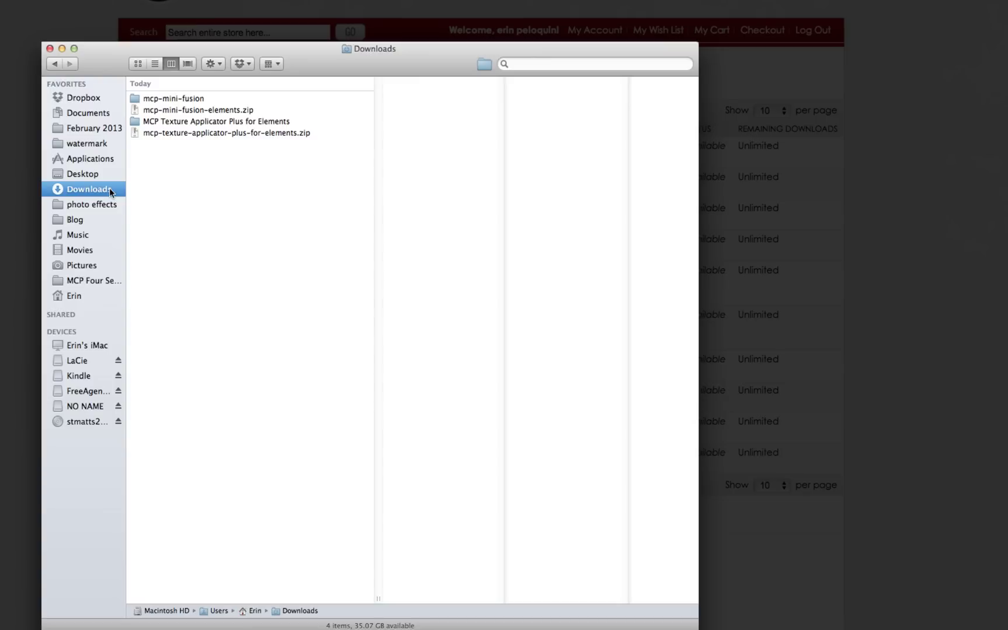
# Select the Mini Fusion zip, then show the unzipped mcp-mini-fusion folder's seven items
pyautogui.click(173, 111)
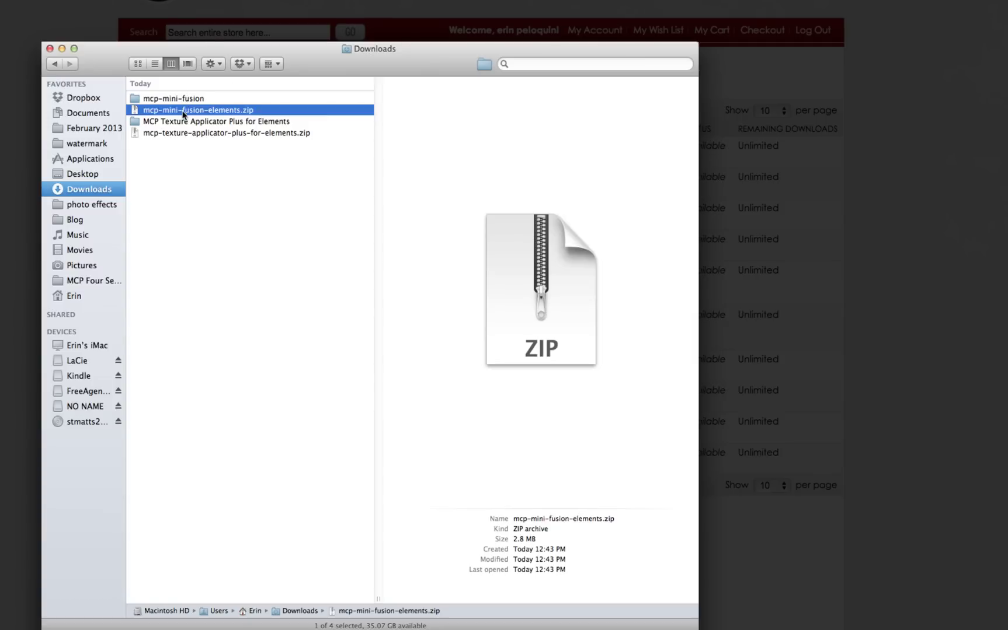
pyautogui.press('Up')
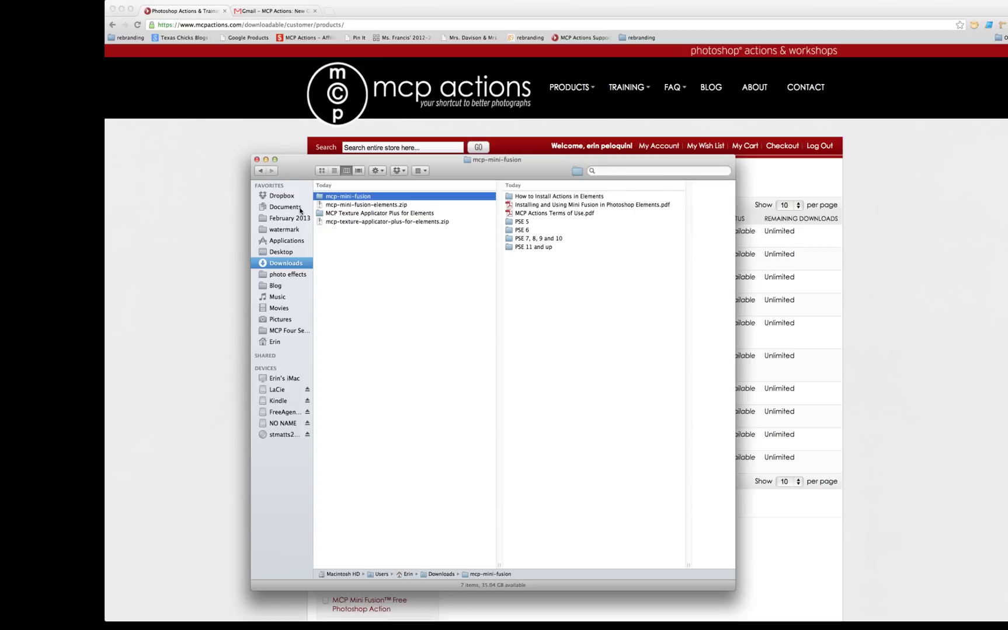
pyautogui.click(635, 170)
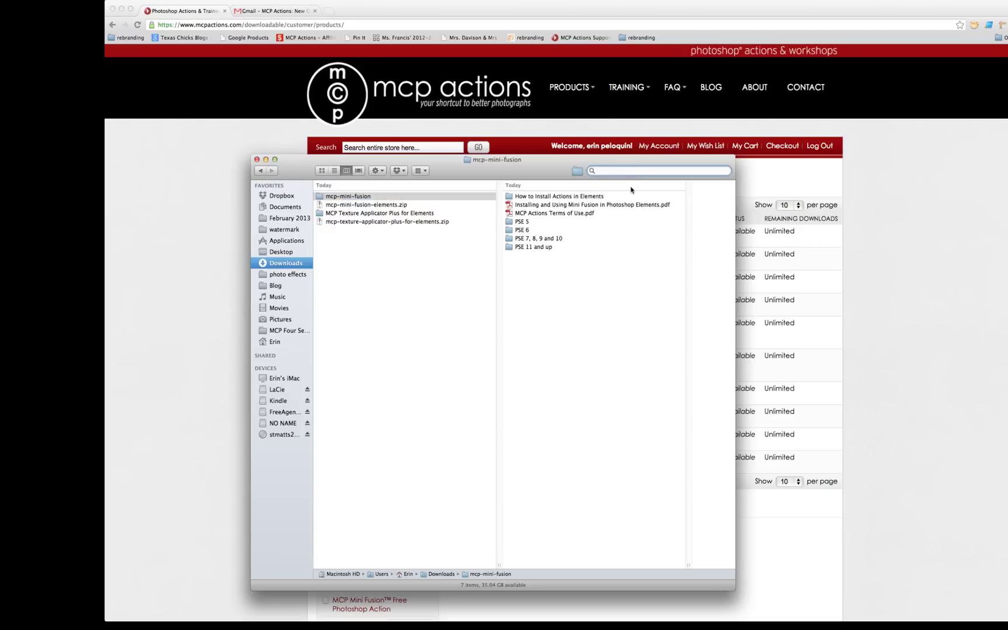
pyautogui.click(284, 262)
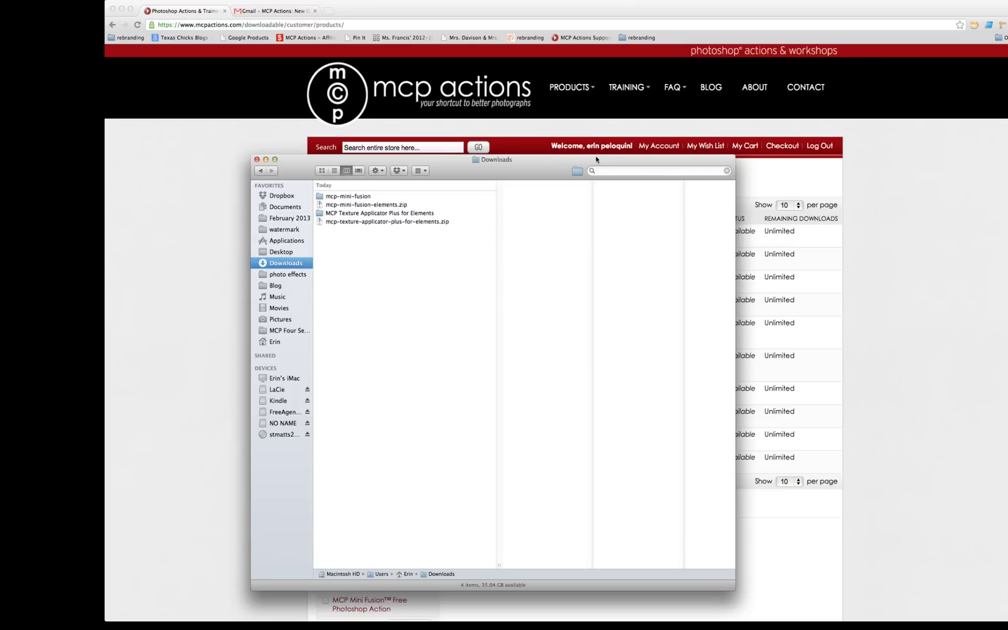
pyautogui.click(625, 169)
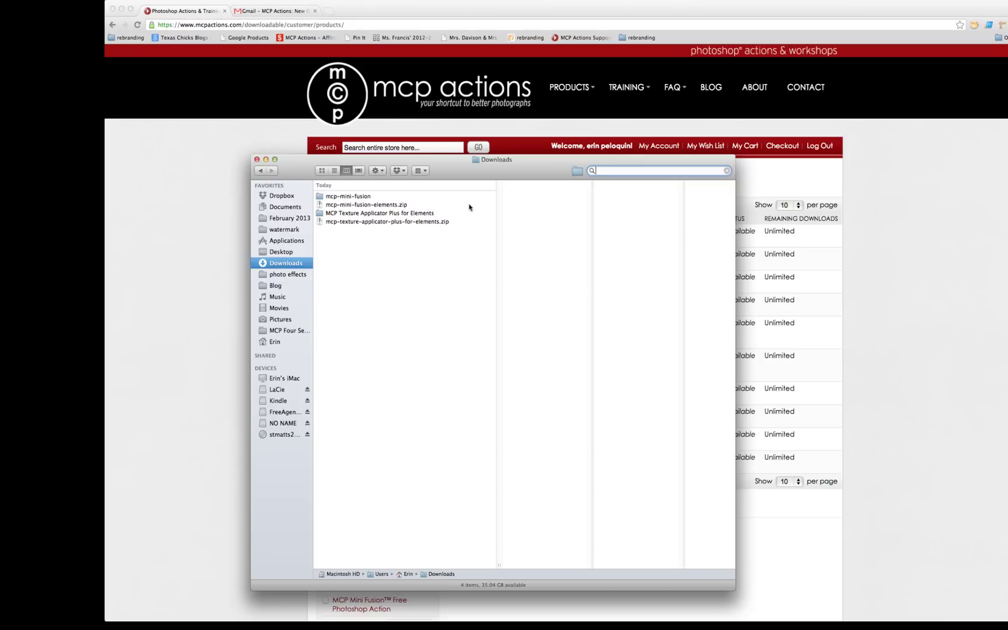
pyautogui.click(353, 196)
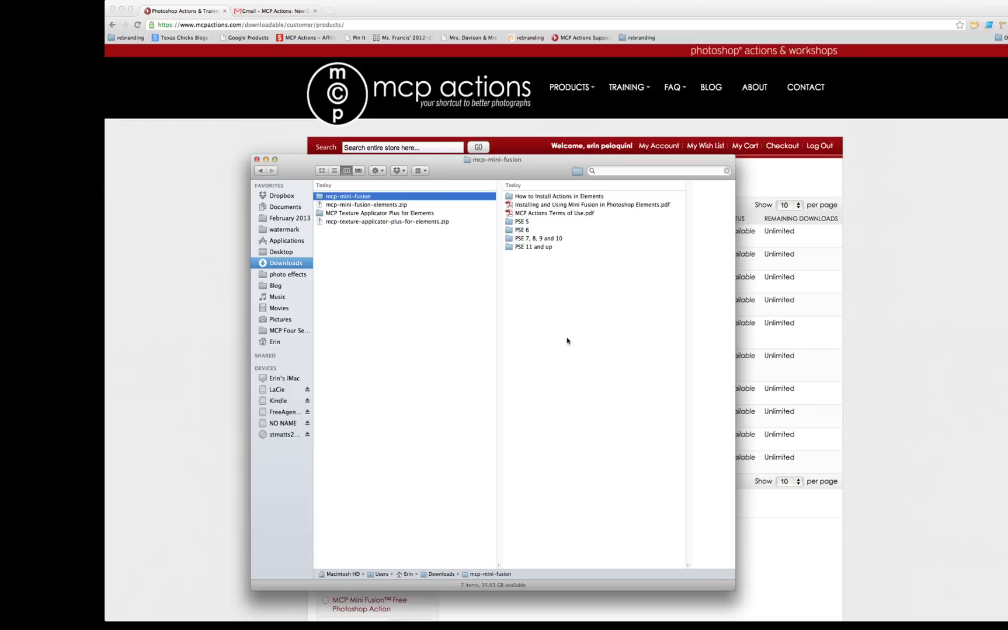
# Inspect the Mini Fusion files in the PSE 5, PSE 11 and up, and PSE 7–10 folders
pyautogui.click(522, 223)
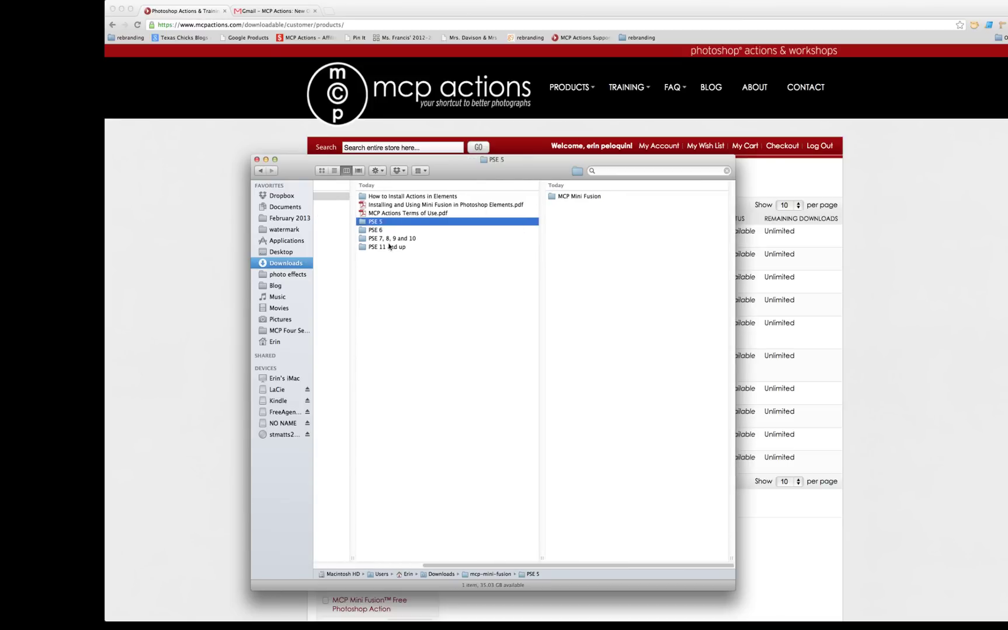
pyautogui.click(389, 248)
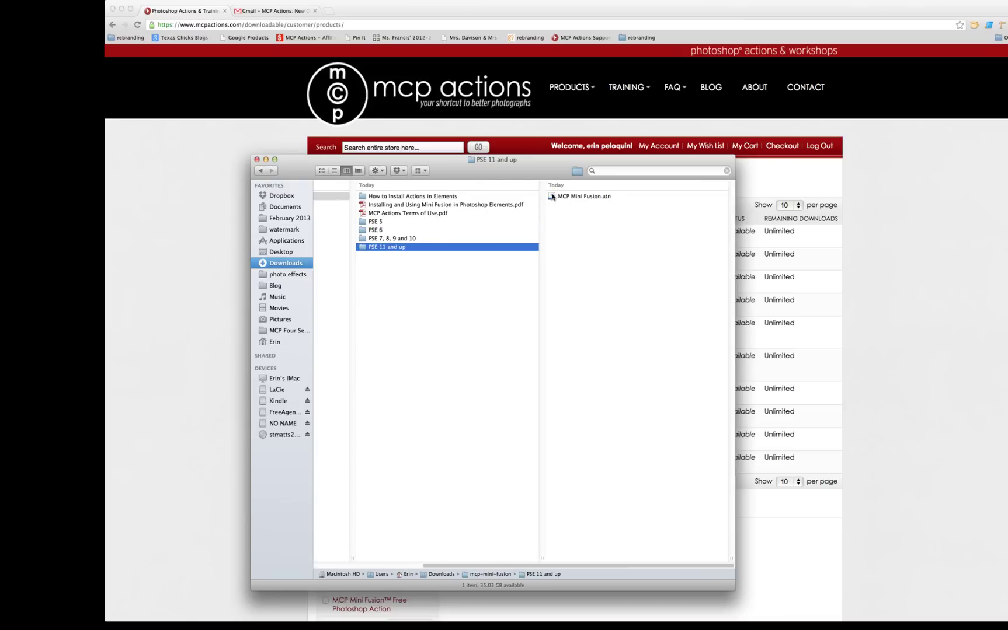
pyautogui.click(407, 239)
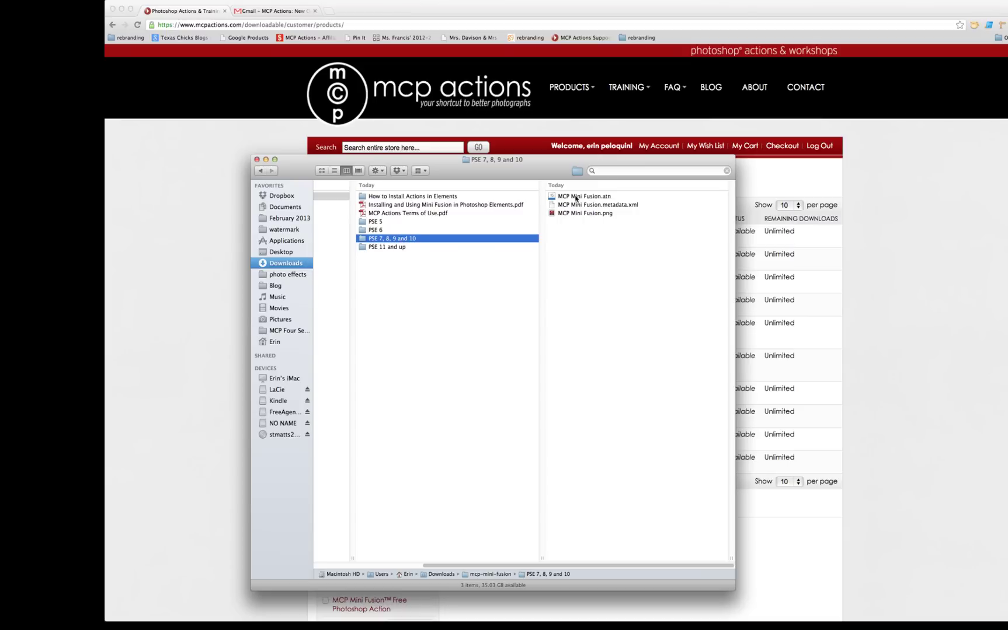
# Preview the Terms of Use PDF and the 148 KB 'Installing and Using Mini Fusion' PDF
pyautogui.click(440, 310)
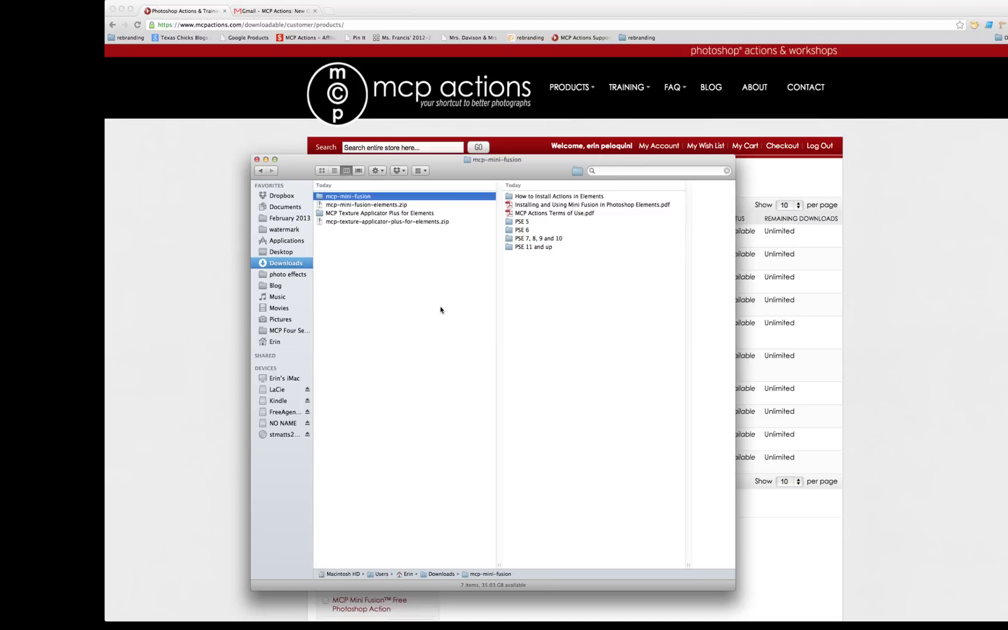
pyautogui.click(523, 214)
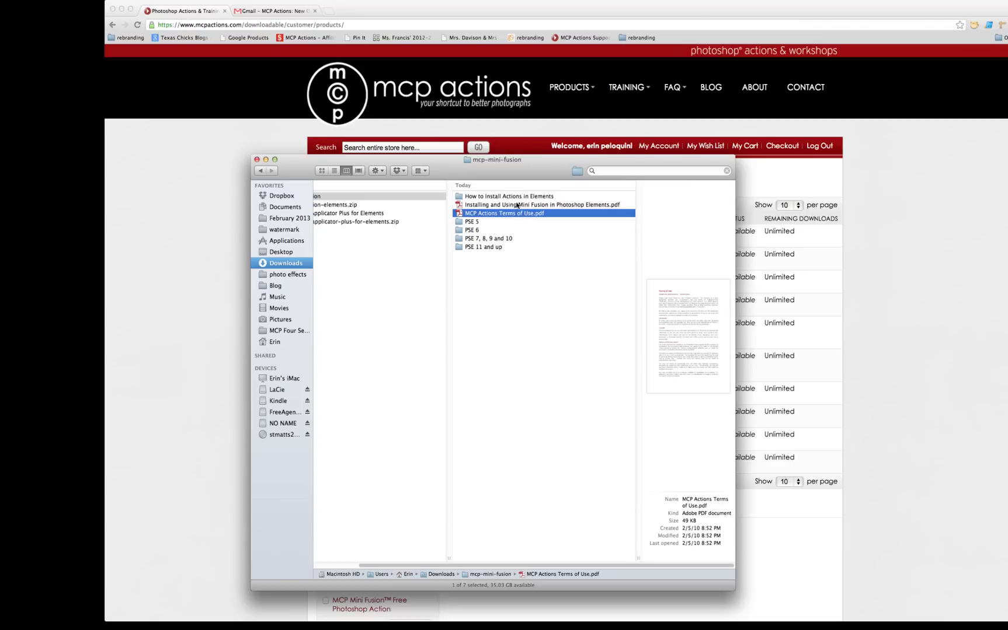
pyautogui.click(508, 205)
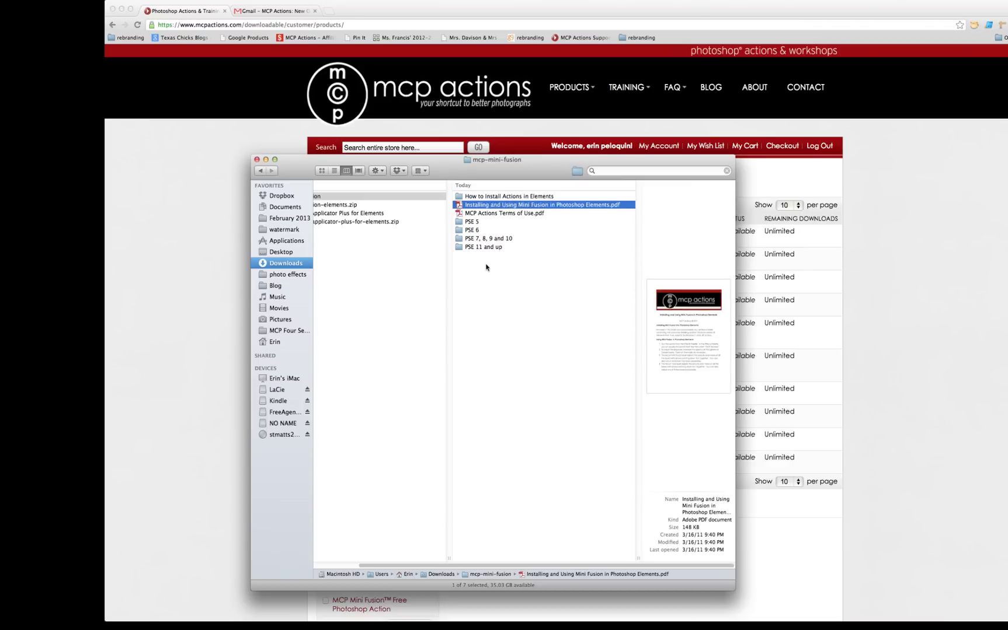